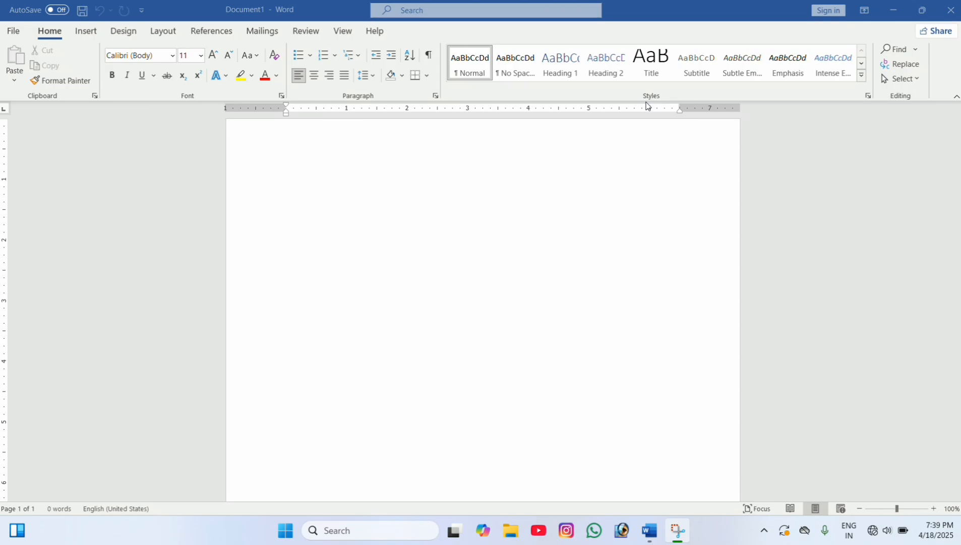
Start drawing a table by hand with an outer frame about 6.72" wide and 4.91" high
left_click(86, 31)
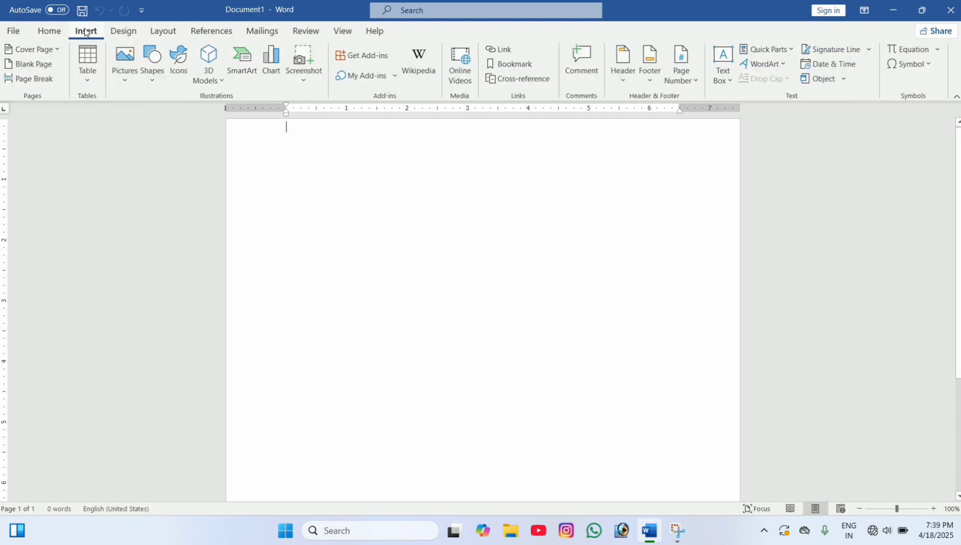
left_click(89, 81)
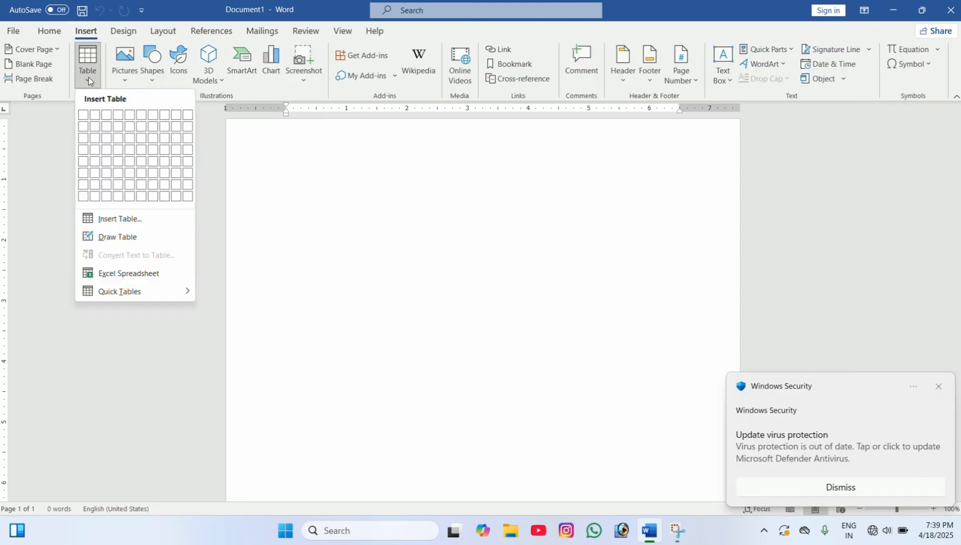
left_click(118, 236)
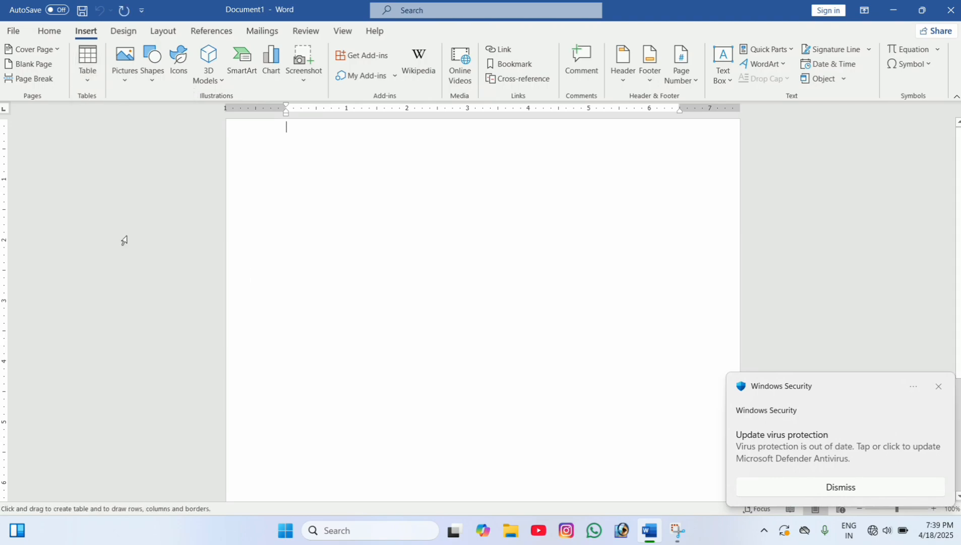
mouse_move(268, 138)
left_mouse_down()
mouse_move(620, 398)
mouse_move(665, 414)
mouse_move(677, 435)
left_mouse_up()
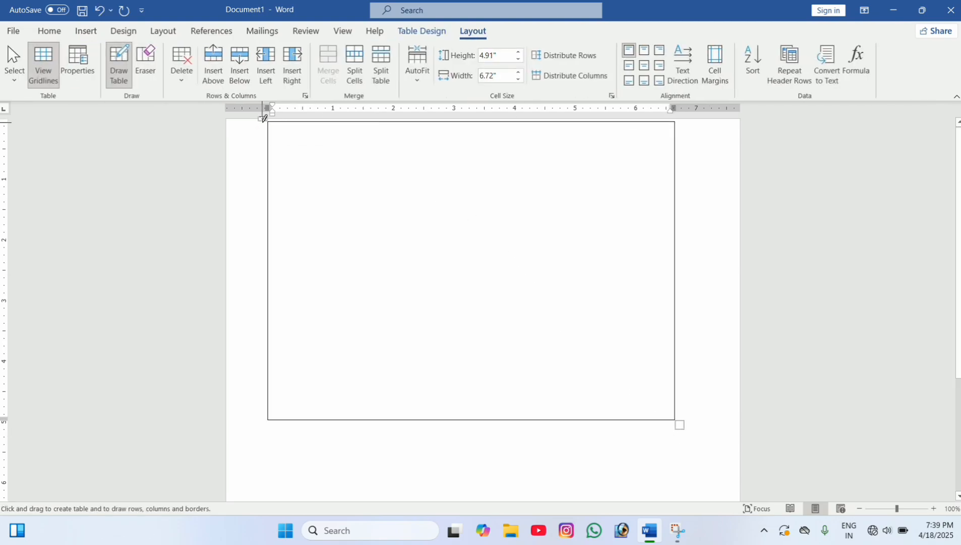
Draw six vertical and three horizontal dividing lines to split the frame into seven columns and four rows
mouse_move(310, 127)
left_mouse_down()
mouse_move(323, 238)
mouse_move(304, 353)
left_mouse_up()
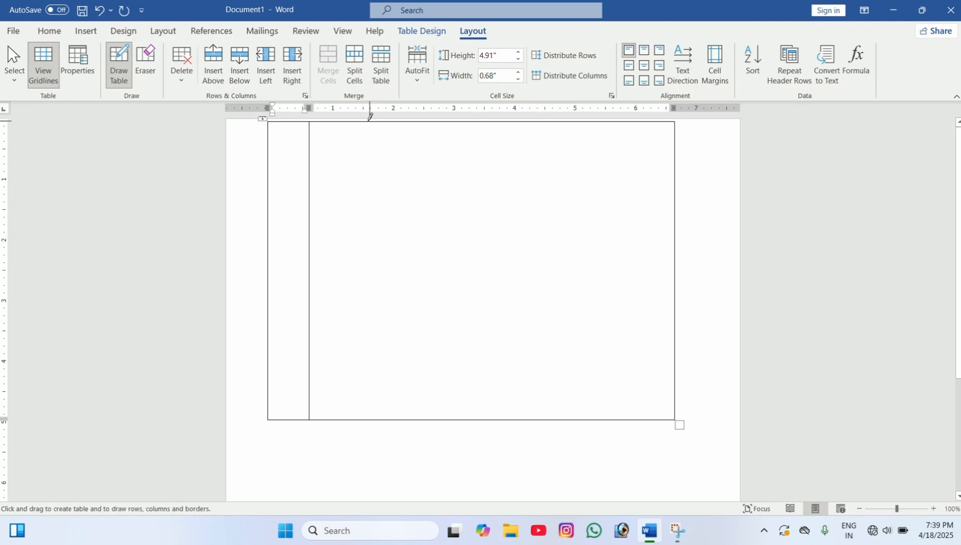
left_click_drag(362, 124, 367, 302)
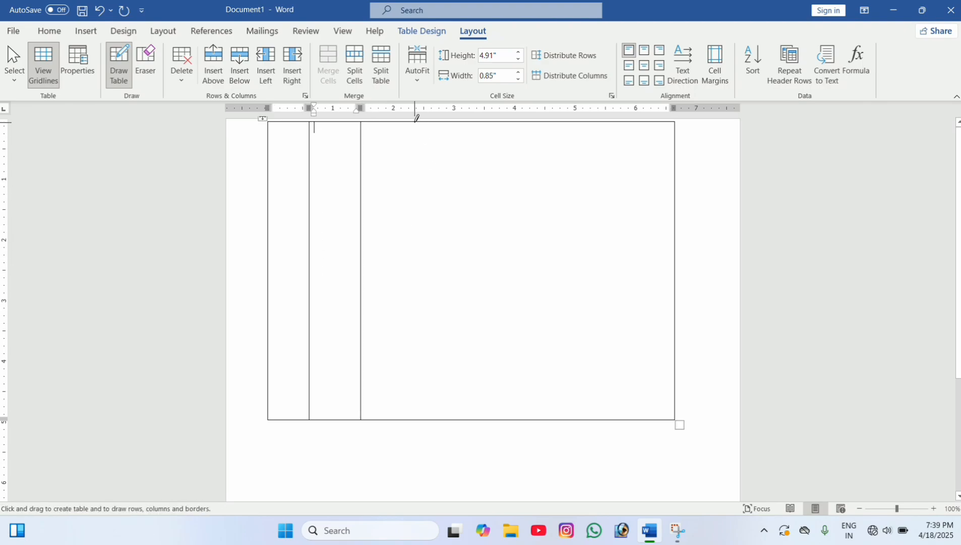
mouse_move(416, 122)
left_mouse_down()
mouse_move(430, 264)
mouse_move(426, 419)
left_mouse_up()
mouse_move(476, 130)
left_mouse_down()
mouse_move(496, 366)
mouse_move(483, 406)
left_mouse_up()
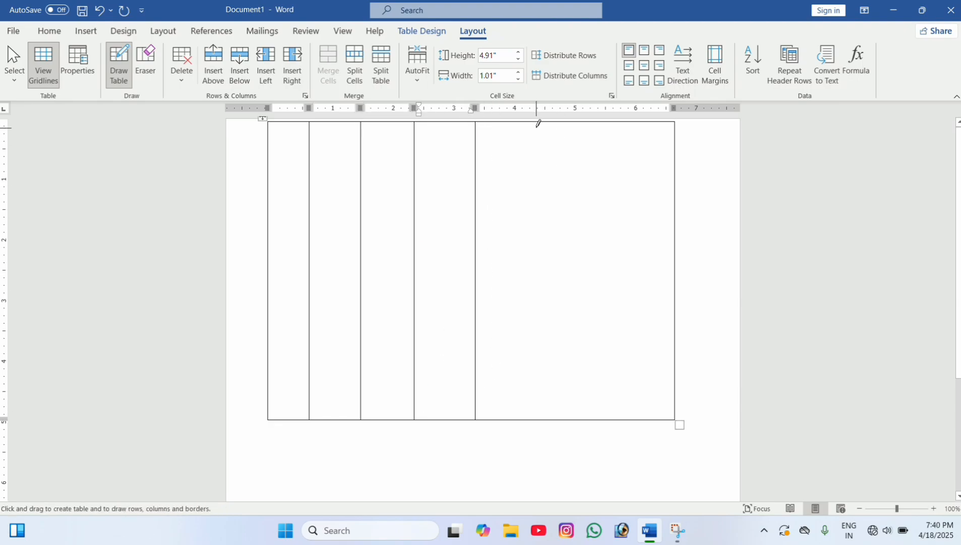
left_click_drag(538, 141, 524, 397)
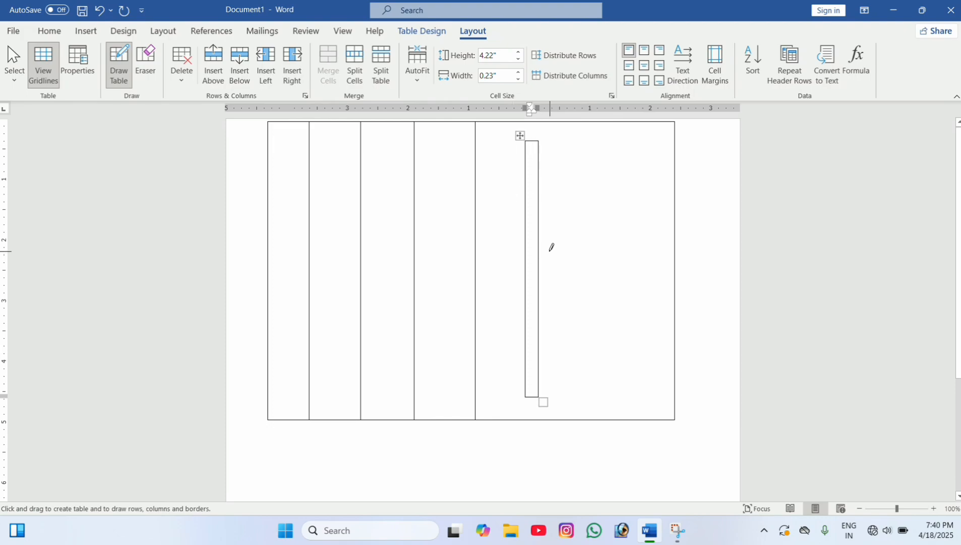
key("ctrl+z")
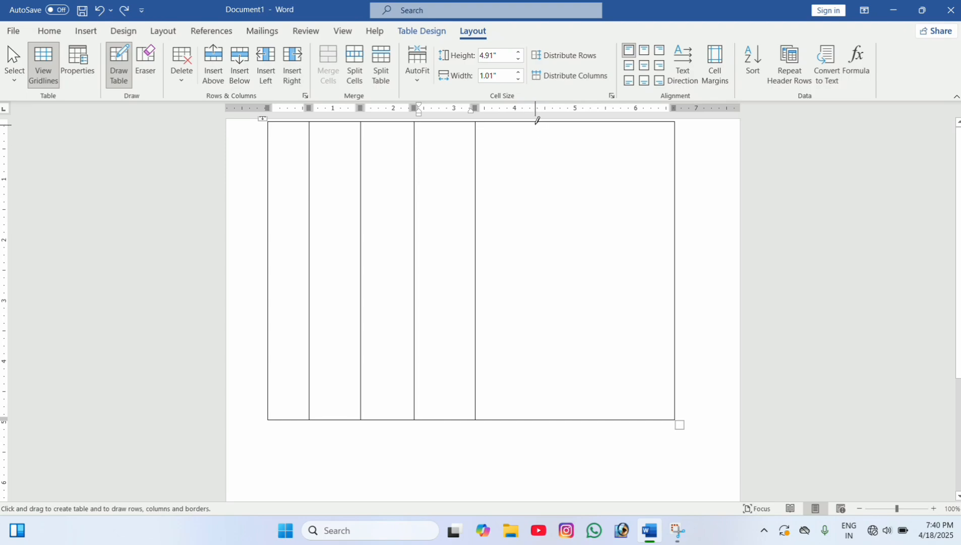
mouse_move(537, 120)
left_mouse_down()
mouse_move(553, 286)
mouse_move(545, 411)
left_mouse_up()
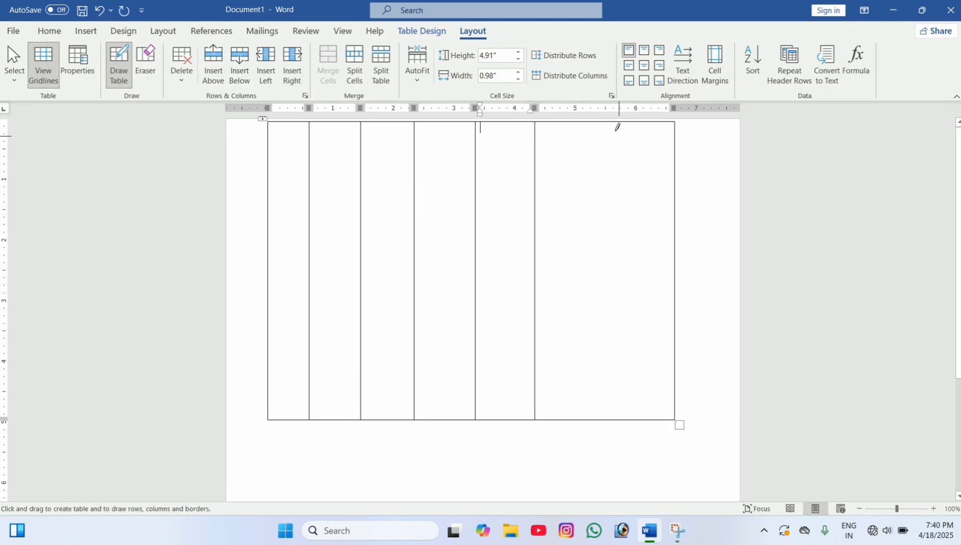
left_click_drag(617, 127, 602, 410)
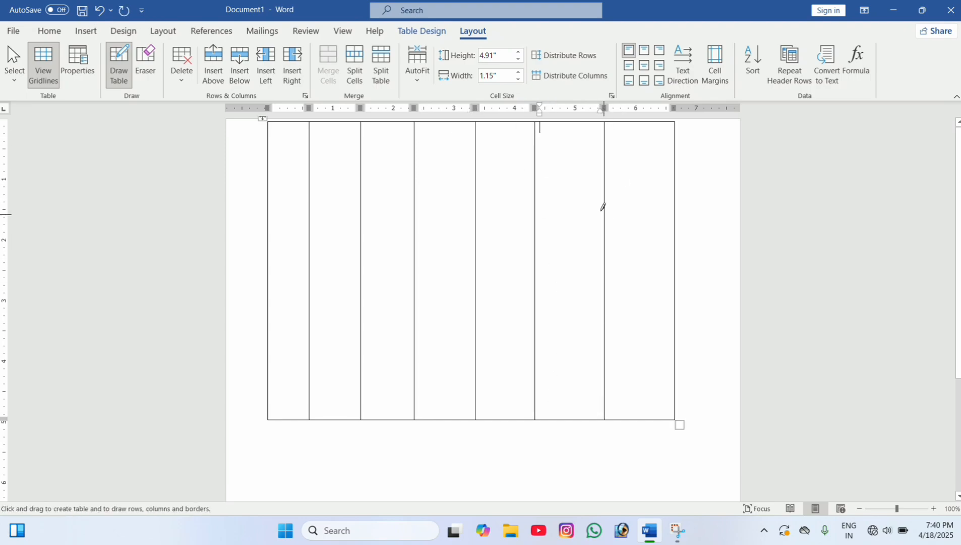
mouse_move(270, 162)
left_mouse_down()
mouse_move(646, 183)
mouse_move(677, 156)
left_mouse_up()
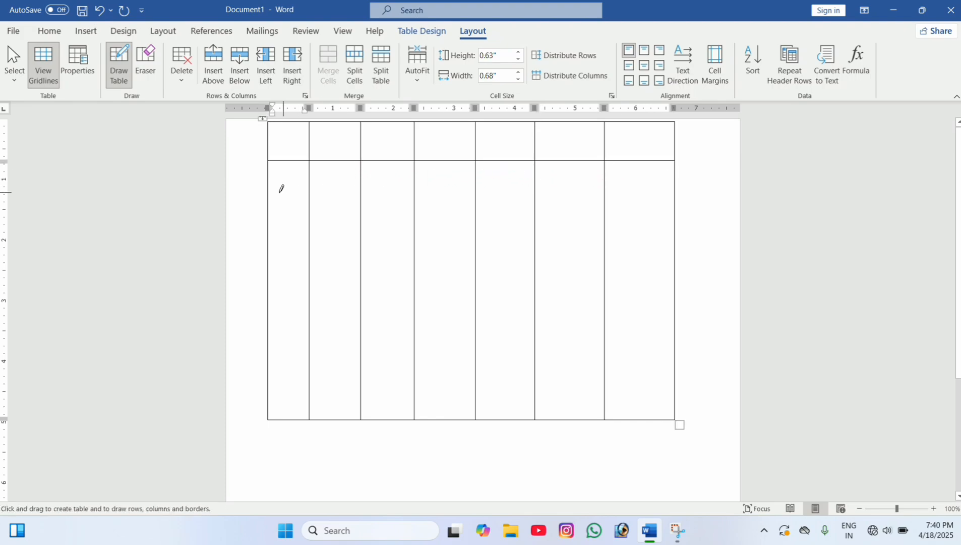
left_click_drag(269, 208, 687, 218)
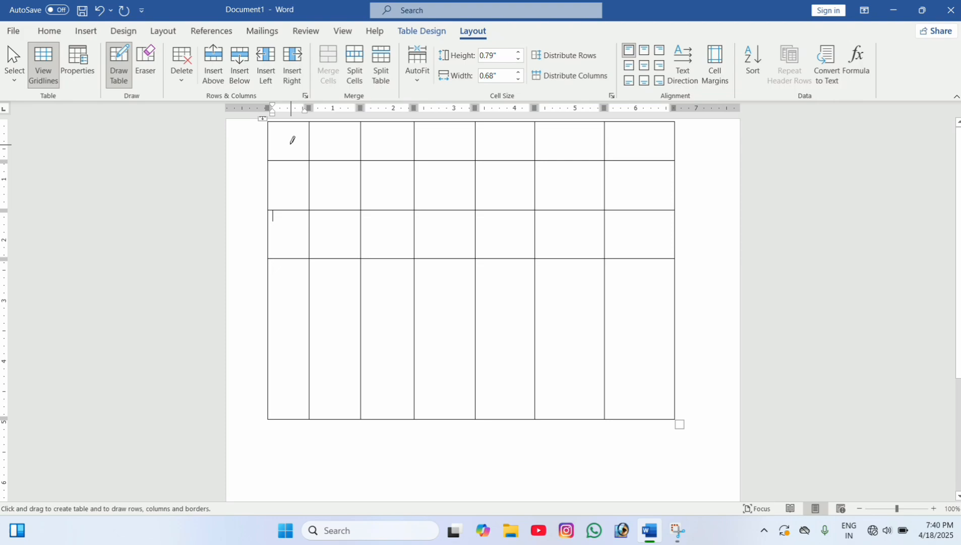
left_click(291, 144)
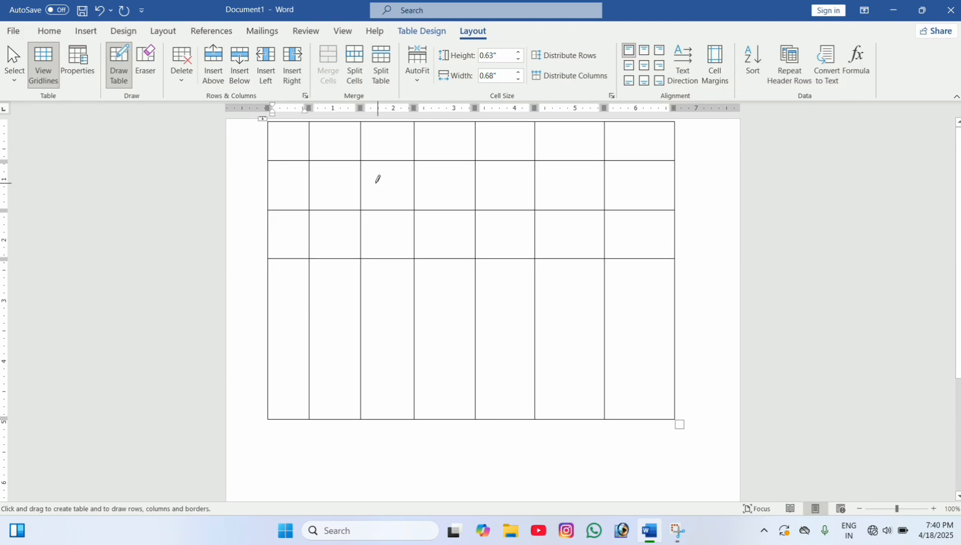
left_click(320, 181)
left_click(326, 152)
left_click(323, 264)
left_click(289, 252)
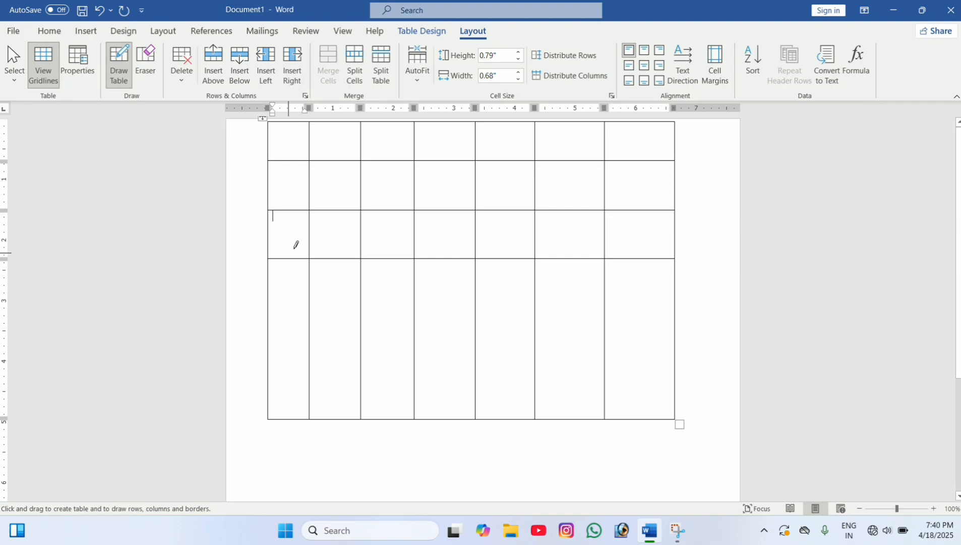
left_click(334, 239)
left_click(491, 234)
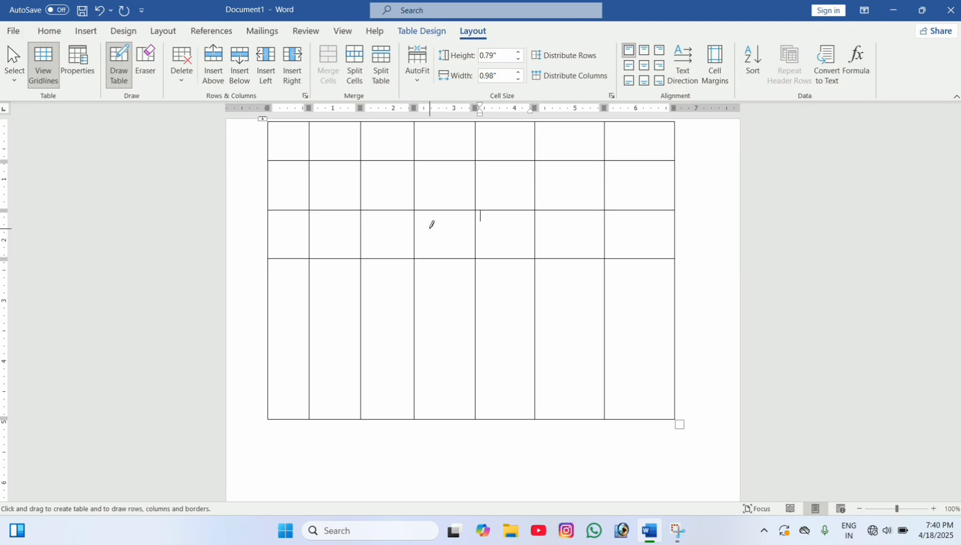
Leave table drawing and remove the entire hand-drawn table from the page
key("Escape")
key("ctrl+a")
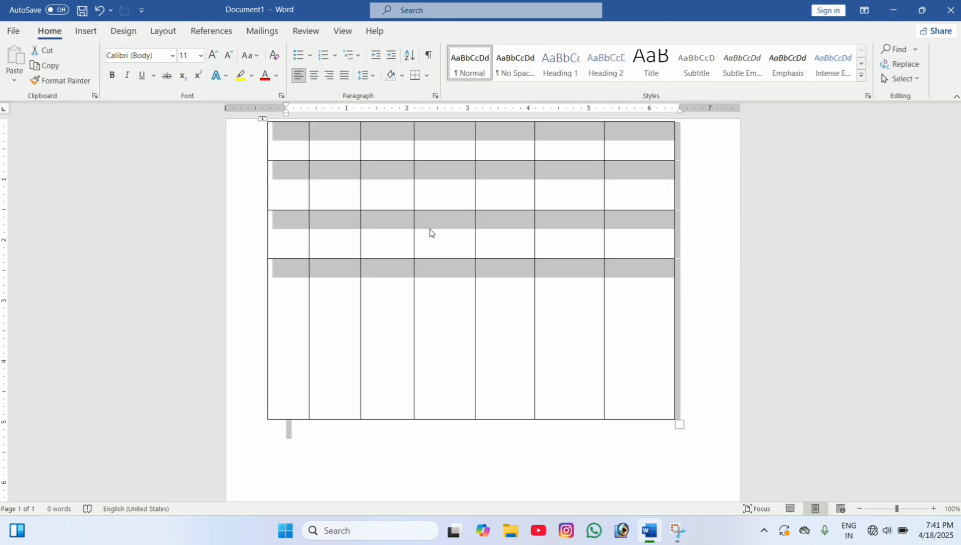
key("ctrl+z")
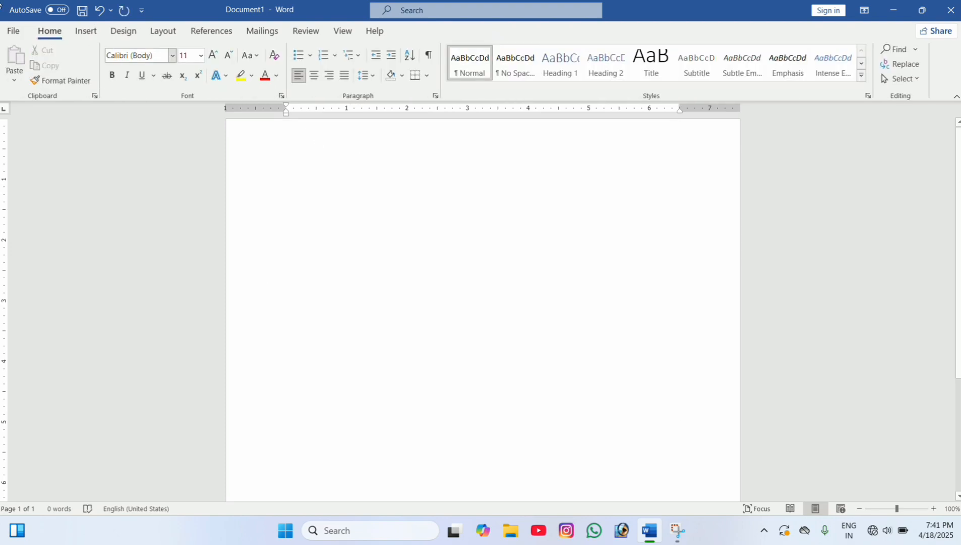
Insert a table with 6 columns and 4 rows and resize it to about 5.7" wide and 4.4" high
left_click(86, 31)
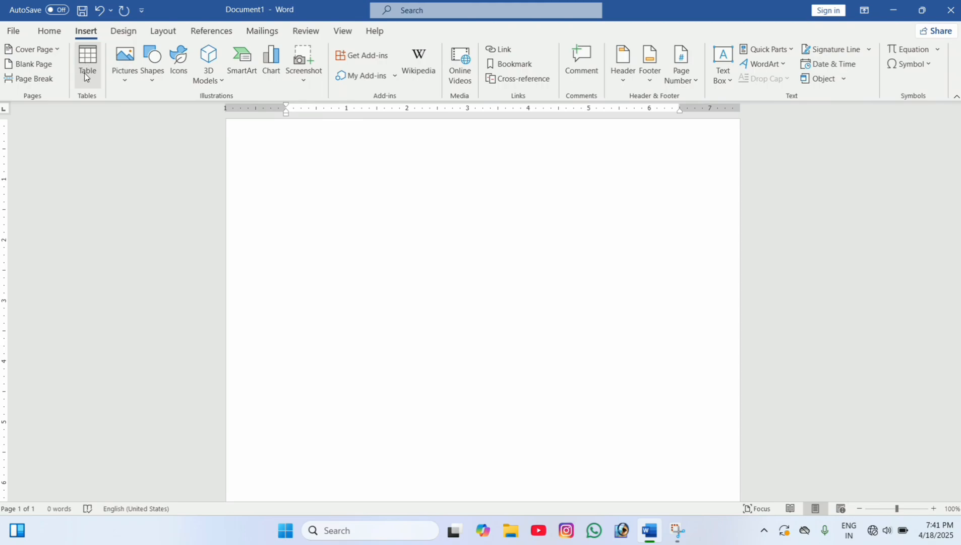
left_click(85, 75)
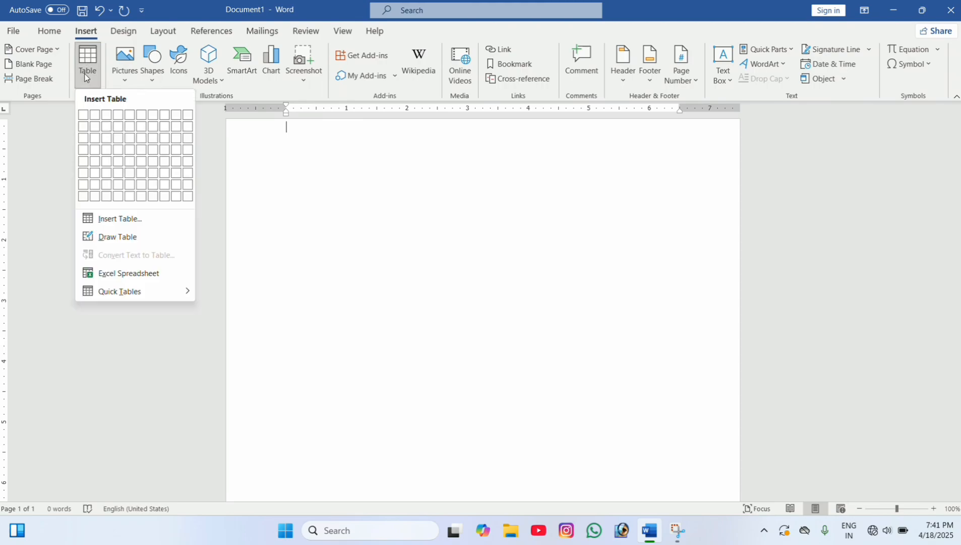
left_click(120, 218)
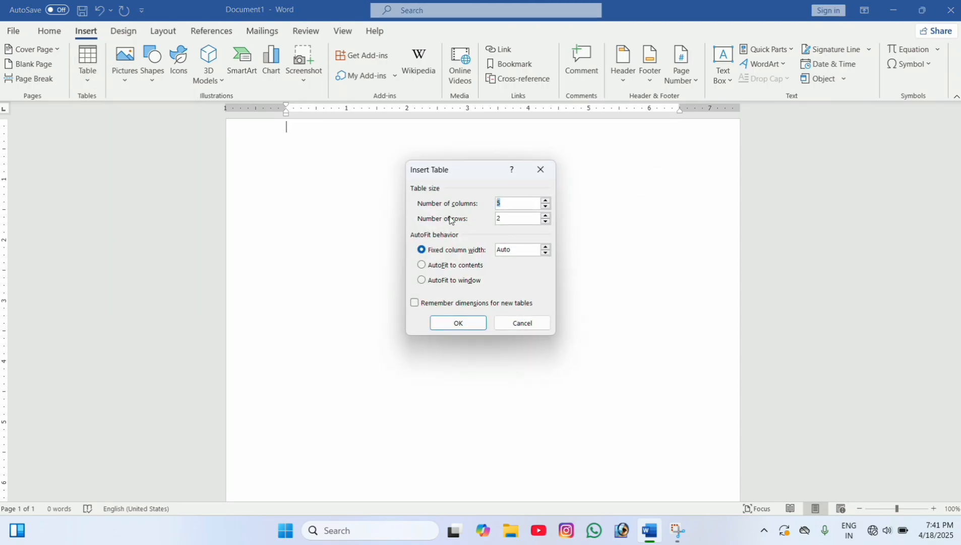
left_click(508, 202)
key("BackSpace")
key("Num_Lock")
type("6")
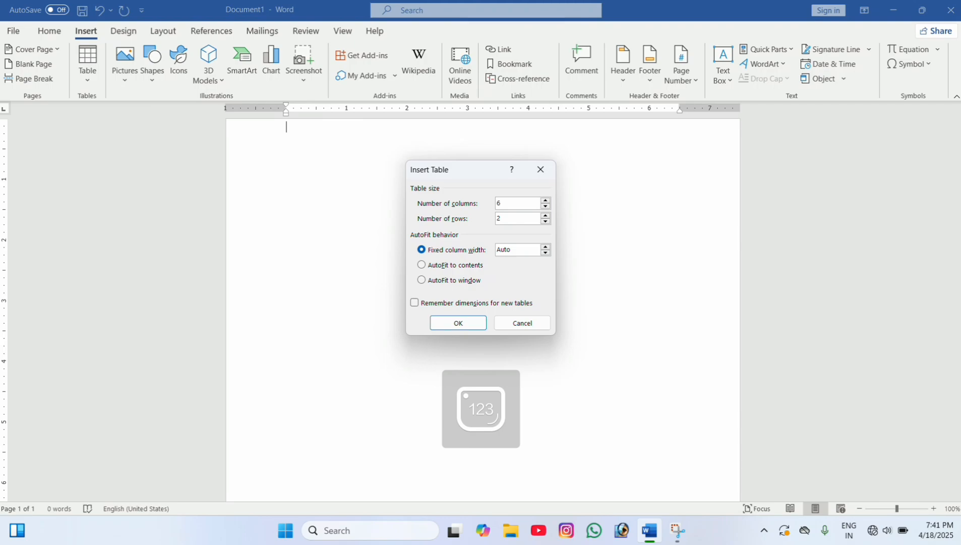
left_click(515, 219)
key("BackSpace")
type("4")
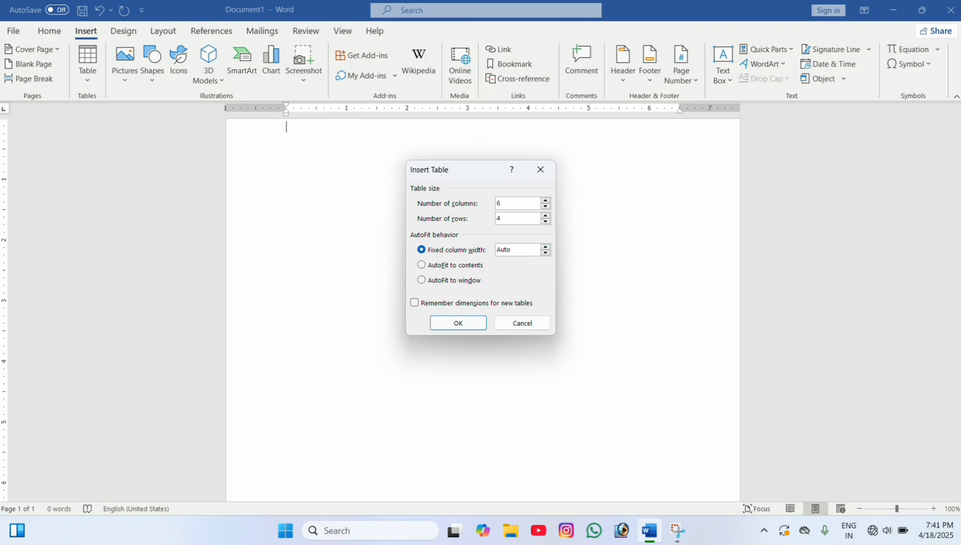
left_click(459, 325)
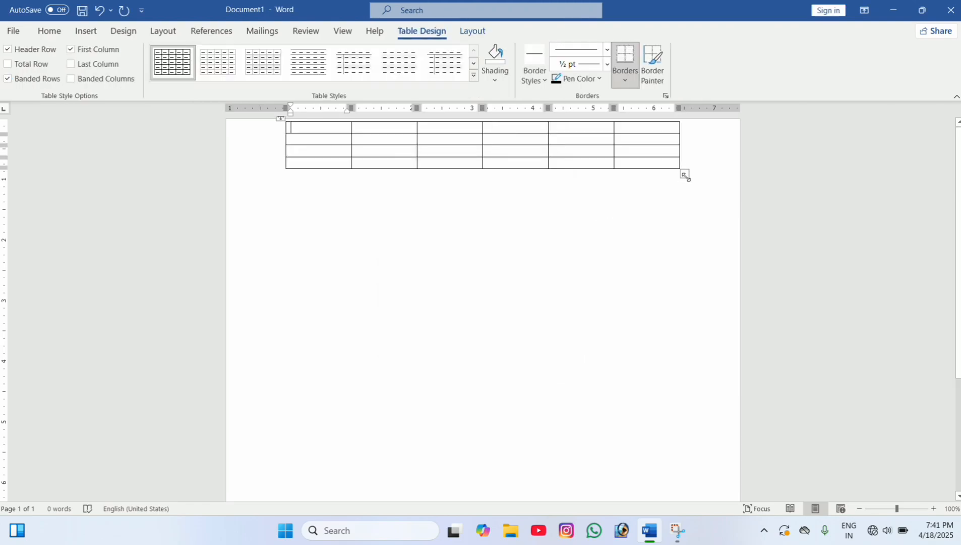
left_click_drag(687, 184, 631, 400)
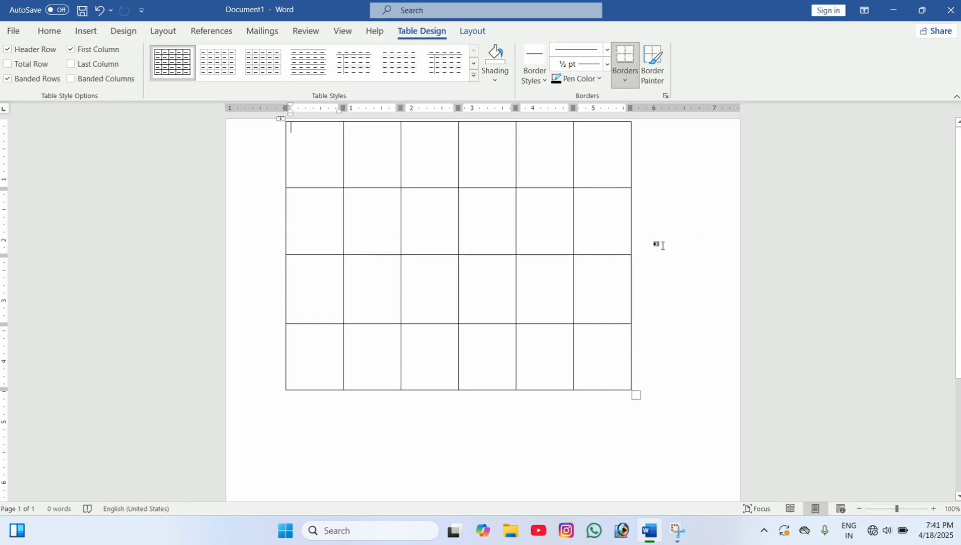
Insert a new column to the right of the table's last column
left_click(593, 281)
right_click(593, 281)
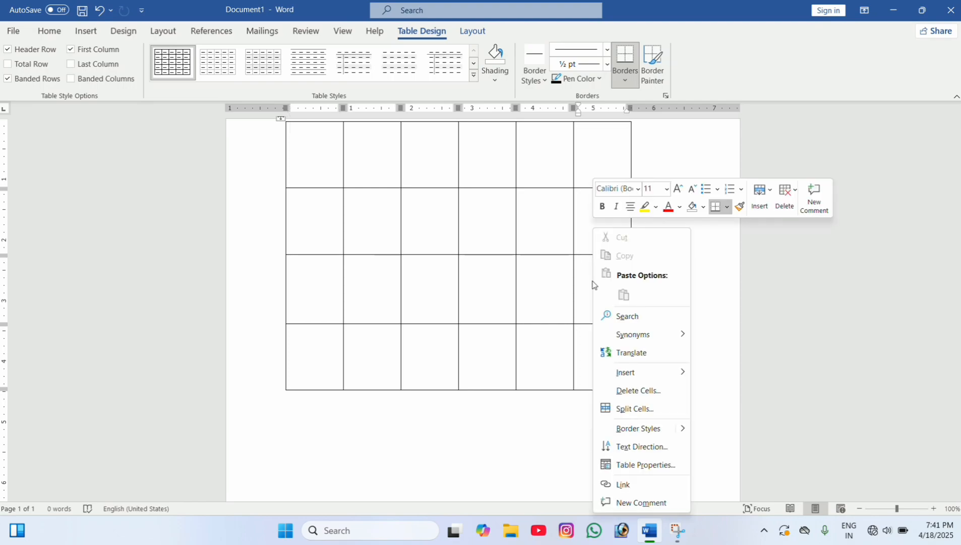
mouse_move(625, 377)
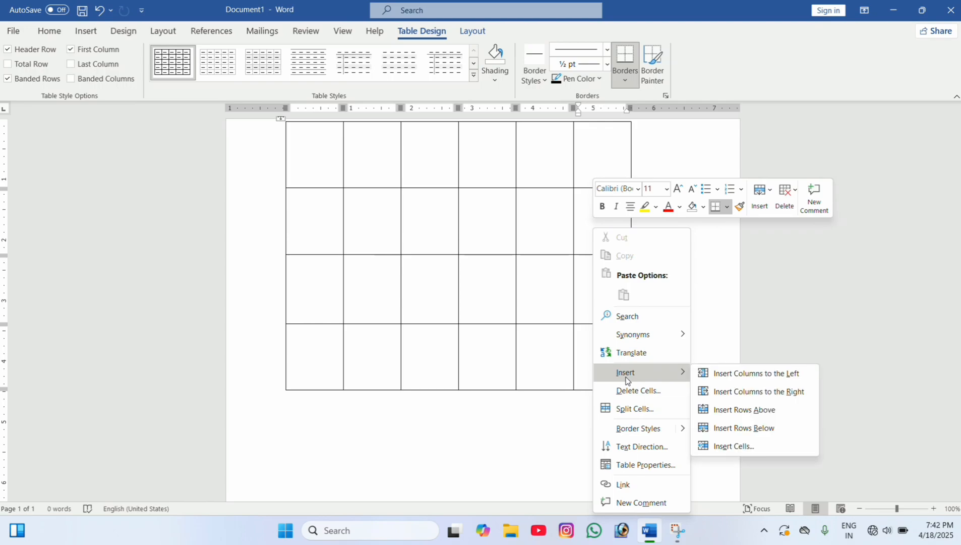
left_click(774, 395)
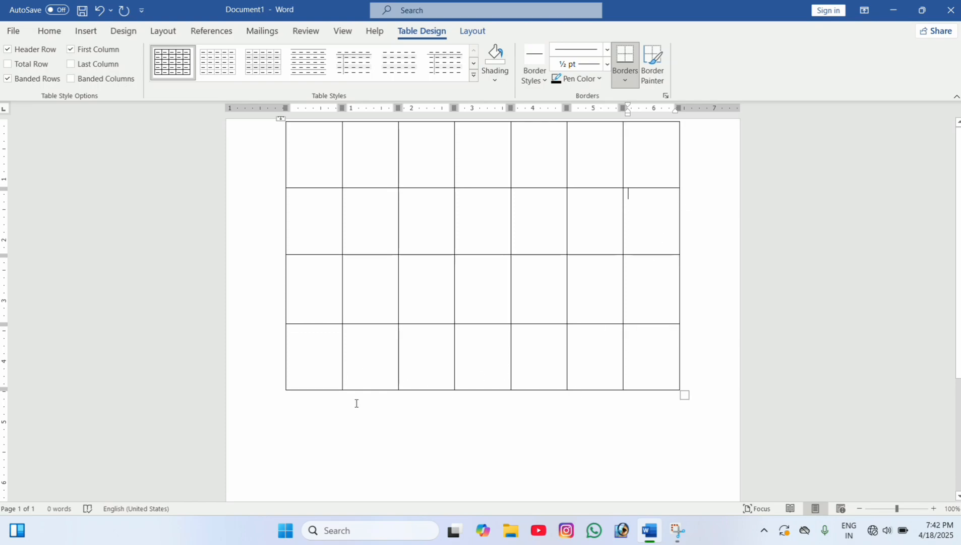
left_click(366, 369)
right_click(367, 369)
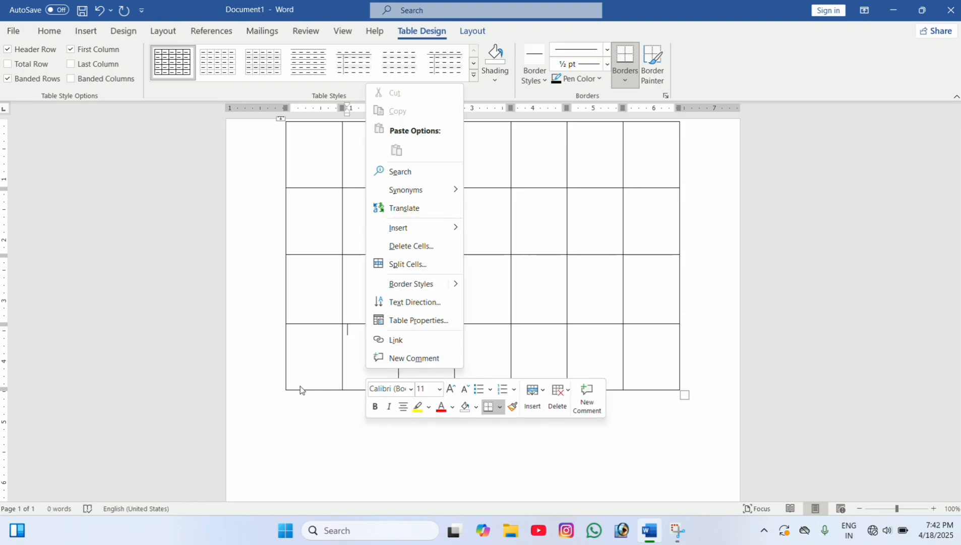
key("Escape")
Insert a new row below the table's last row, starting from its first cell
left_click(311, 356)
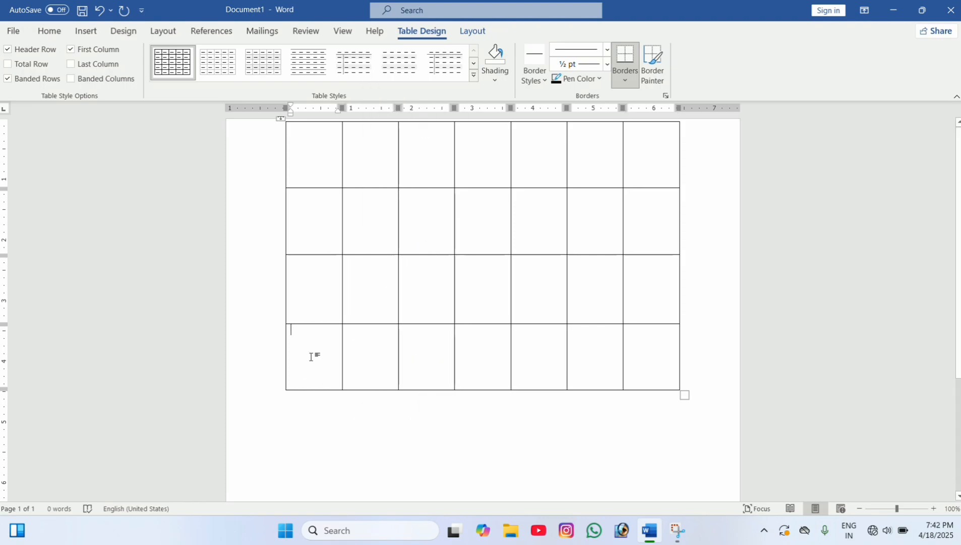
right_click(310, 356)
mouse_move(364, 217)
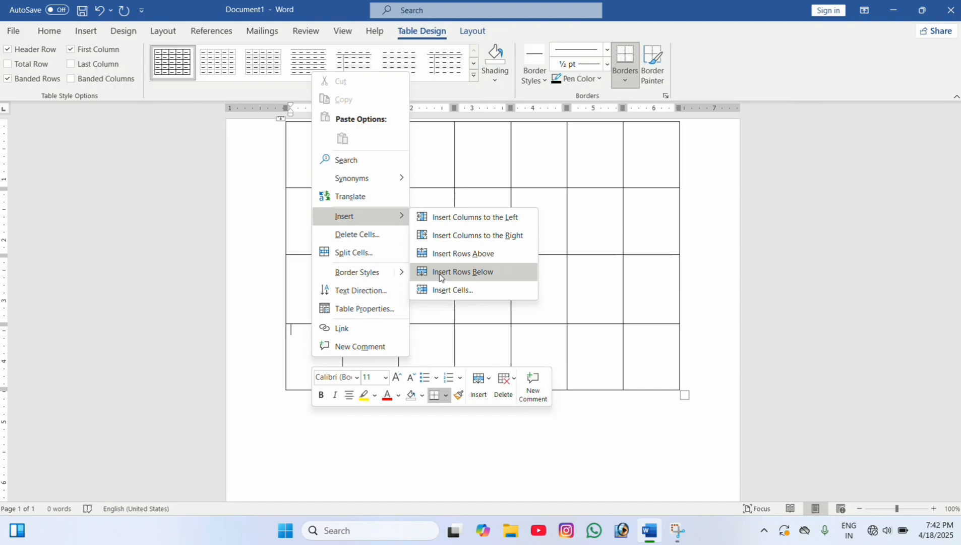
left_click(477, 273)
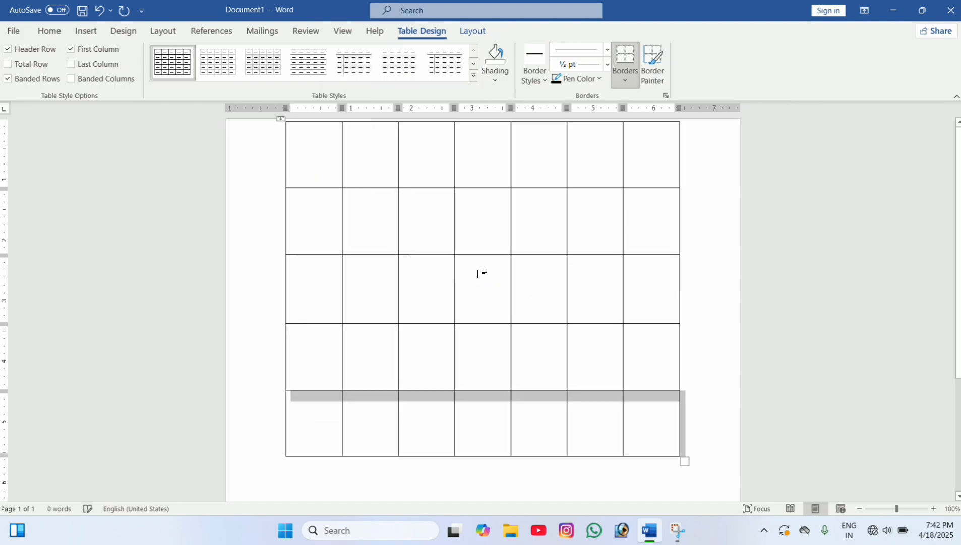
left_click(487, 442)
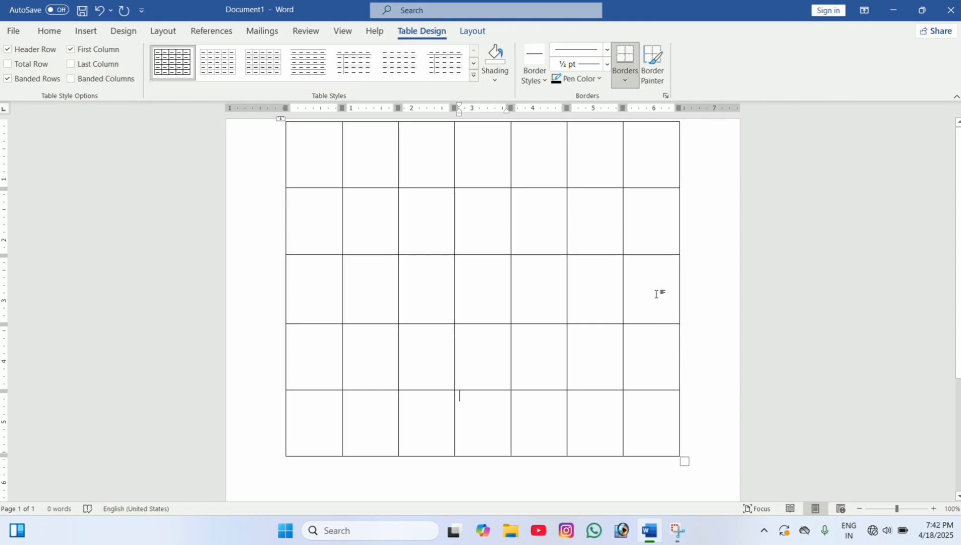
left_click(656, 184)
left_click(586, 430)
left_click(530, 436)
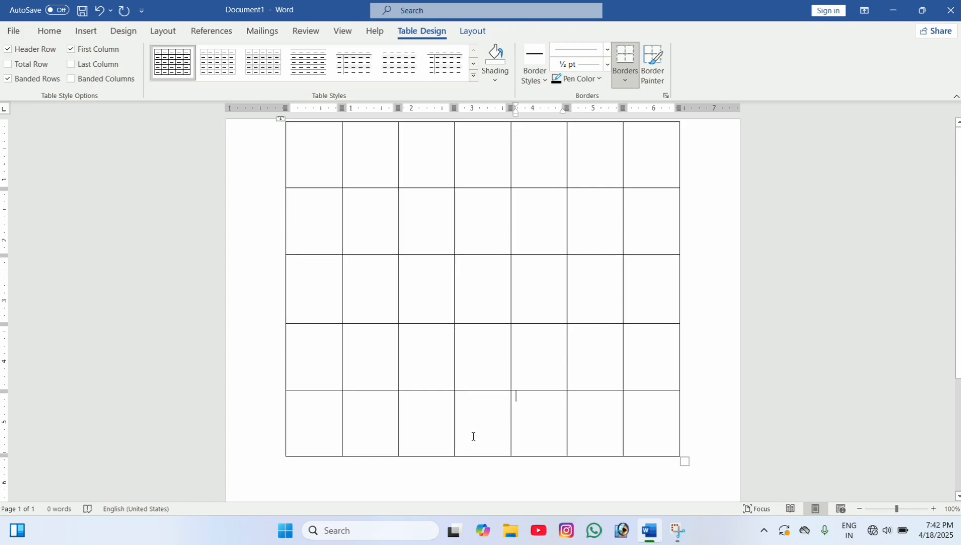
Delete the table's entire last column, starting from its second-row cell
left_click(641, 215)
right_click(641, 219)
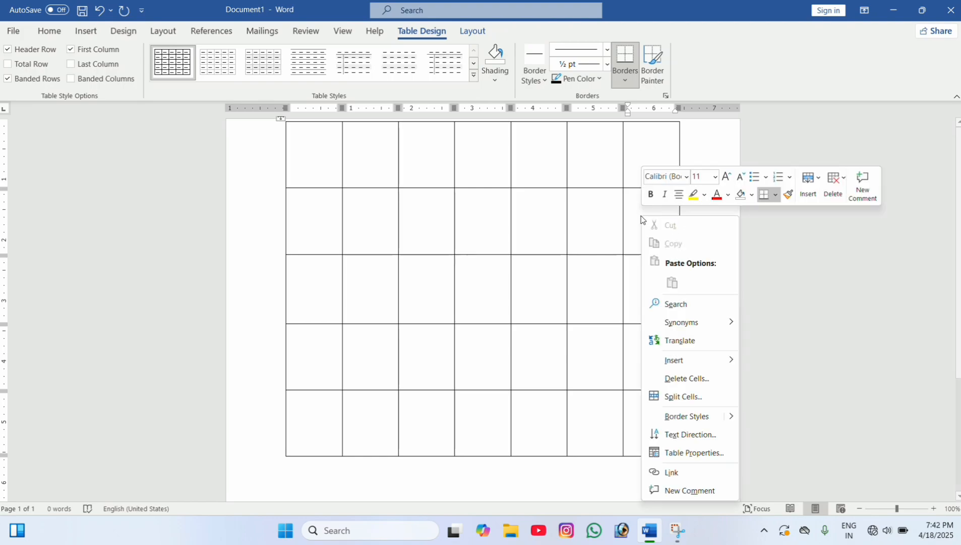
left_click(680, 381)
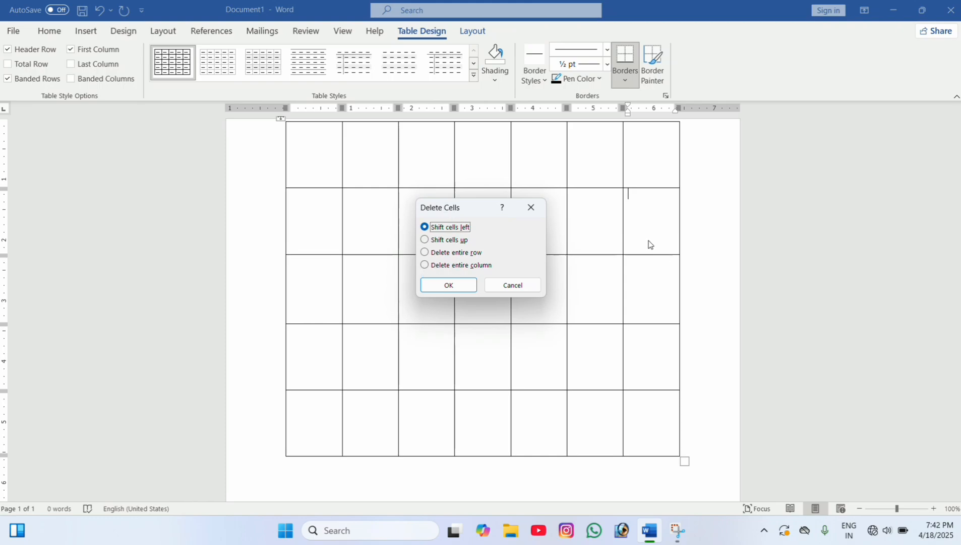
left_click(426, 266)
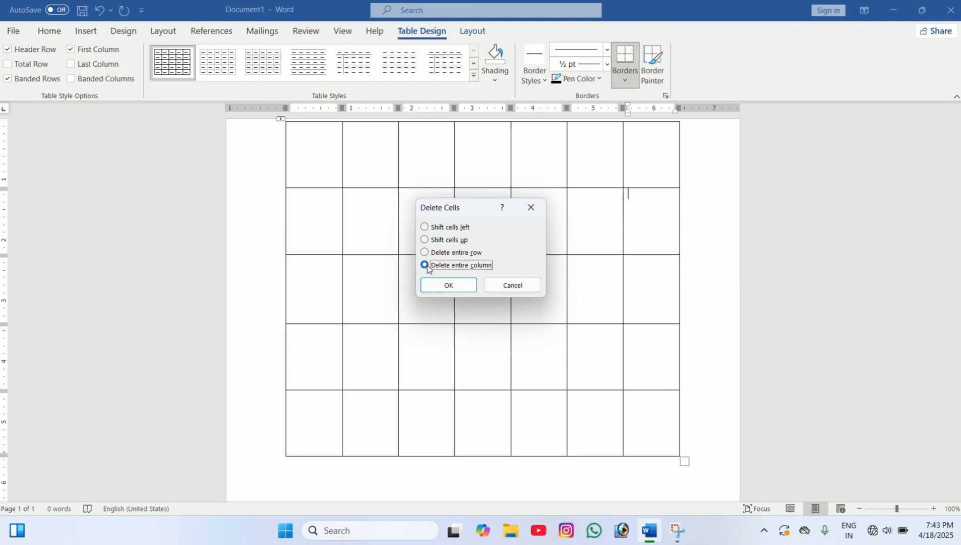
left_click(452, 286)
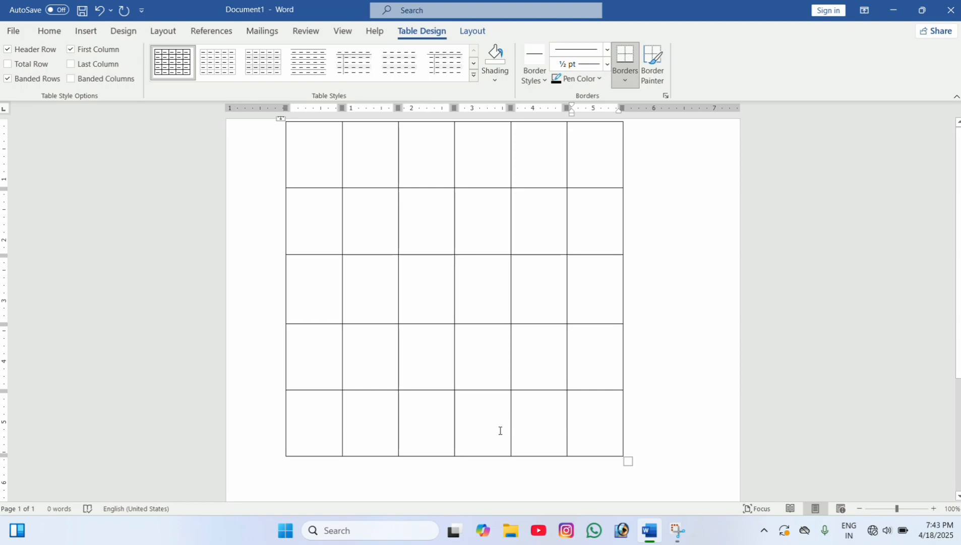
Delete the table's entire last row, starting from its fourth cell
left_click(482, 425)
right_click(481, 425)
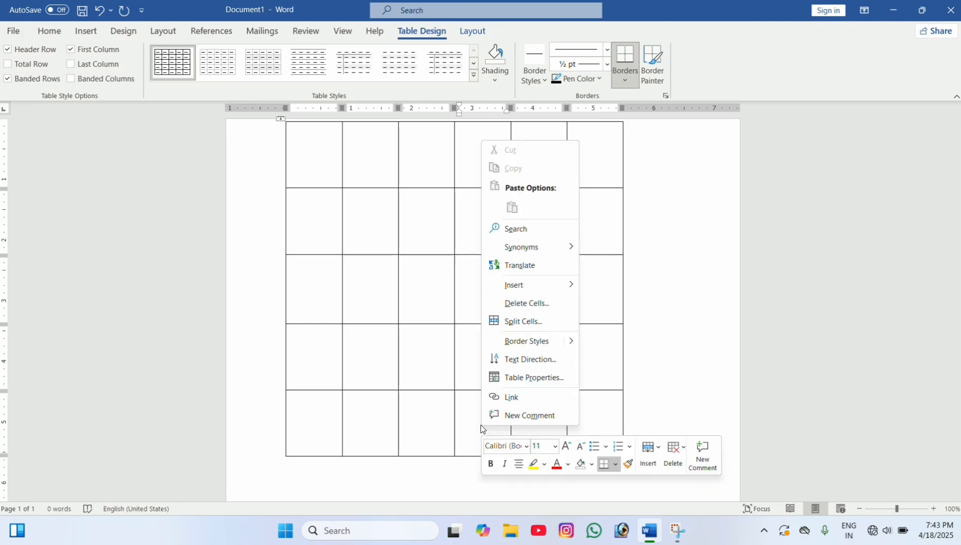
left_click(522, 303)
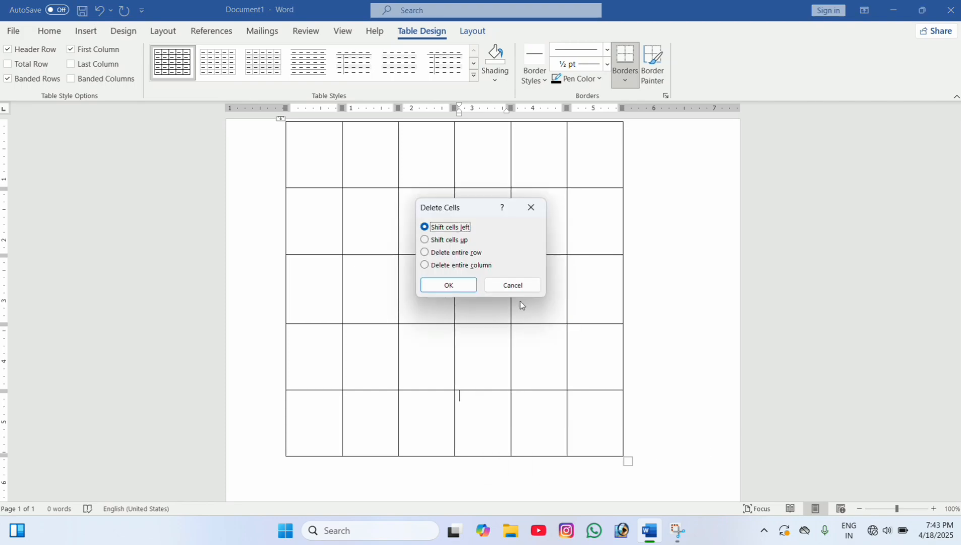
left_click(425, 252)
left_click(448, 285)
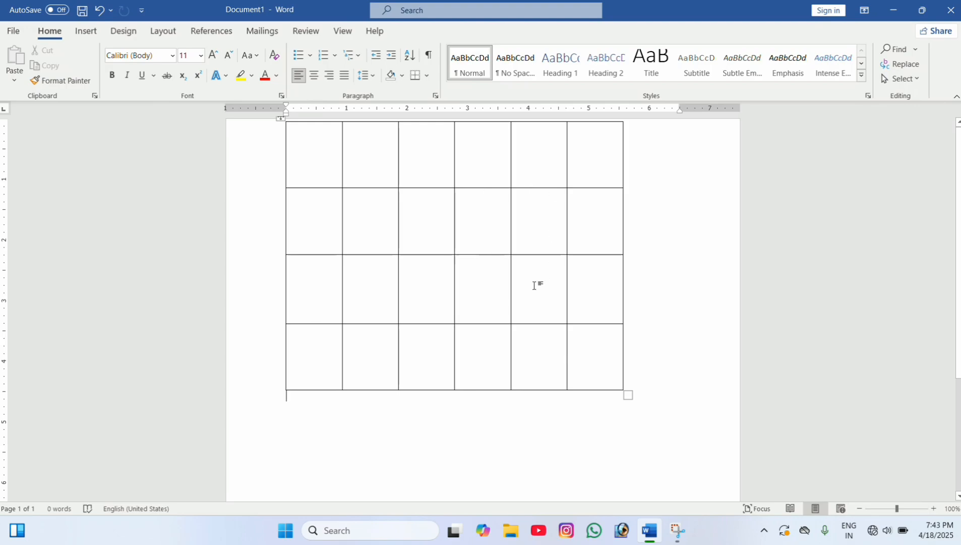
Merge the six cells spanning the third to fifth columns of the table's second and third rows into one cell
left_click(399, 208)
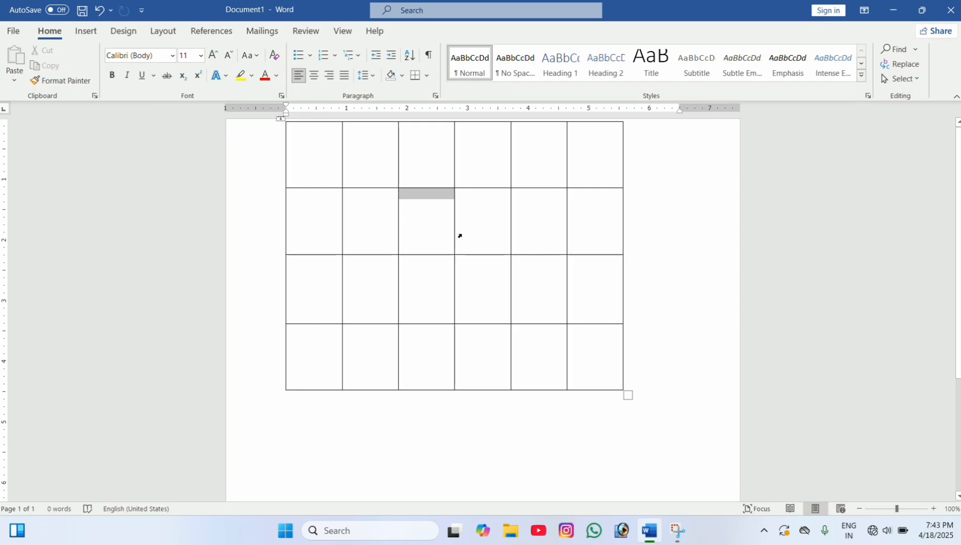
left_click_drag(460, 235, 536, 259)
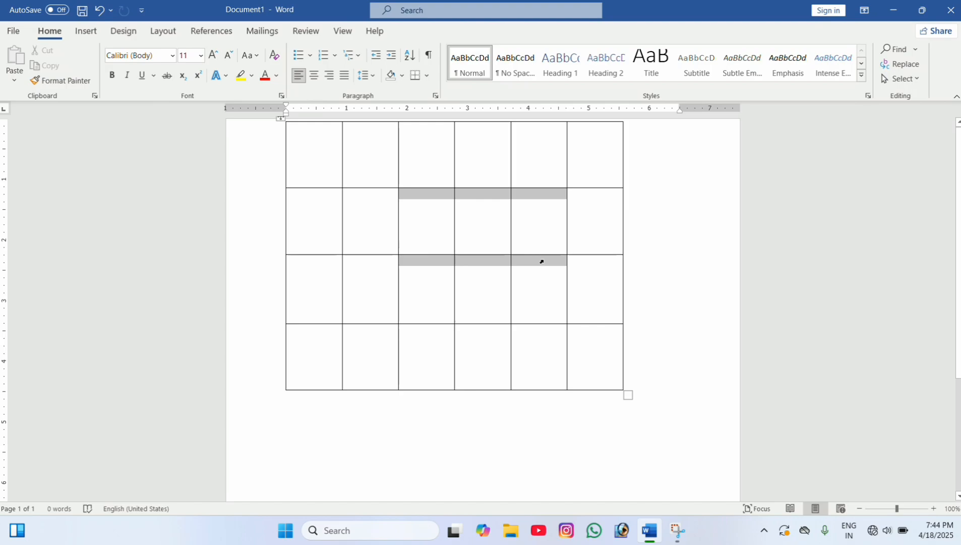
left_click_drag(542, 262, 550, 269)
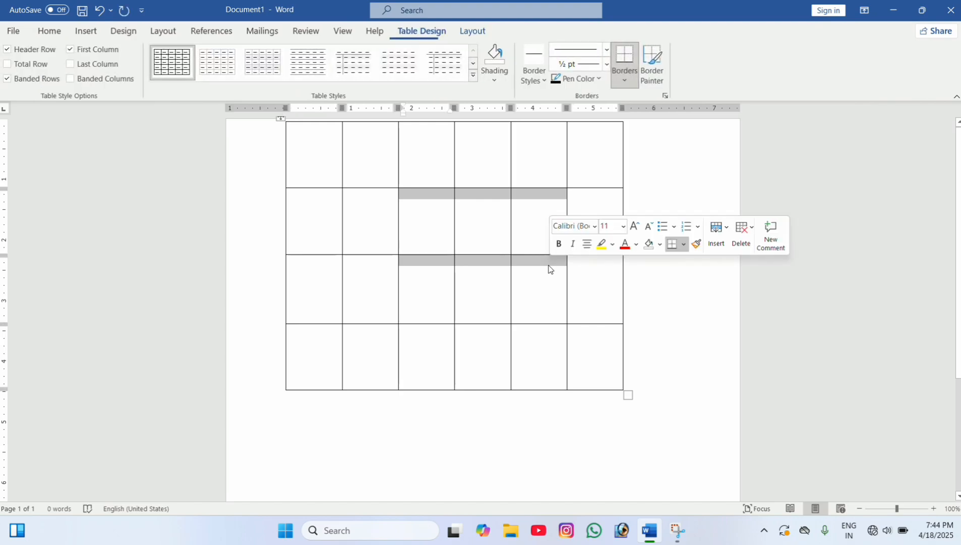
right_click(520, 221)
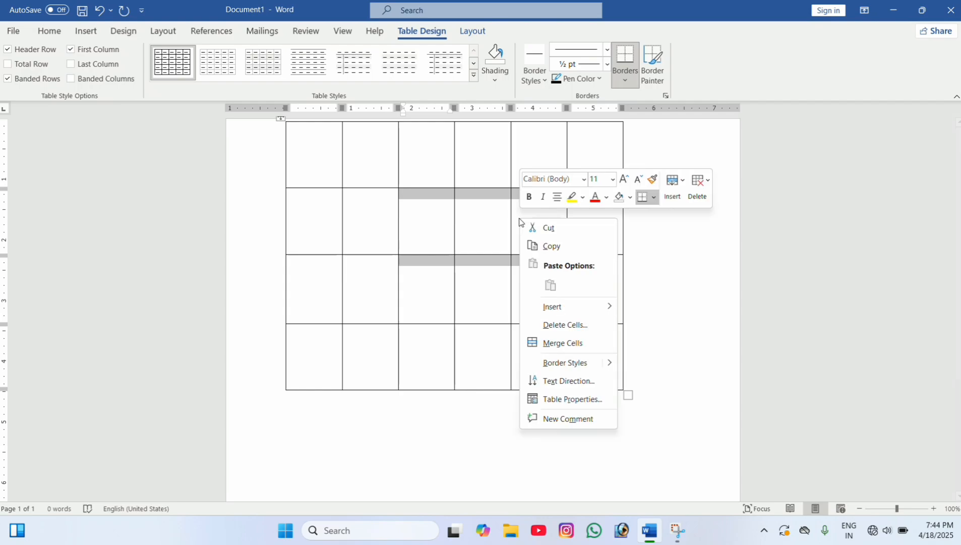
left_click(572, 344)
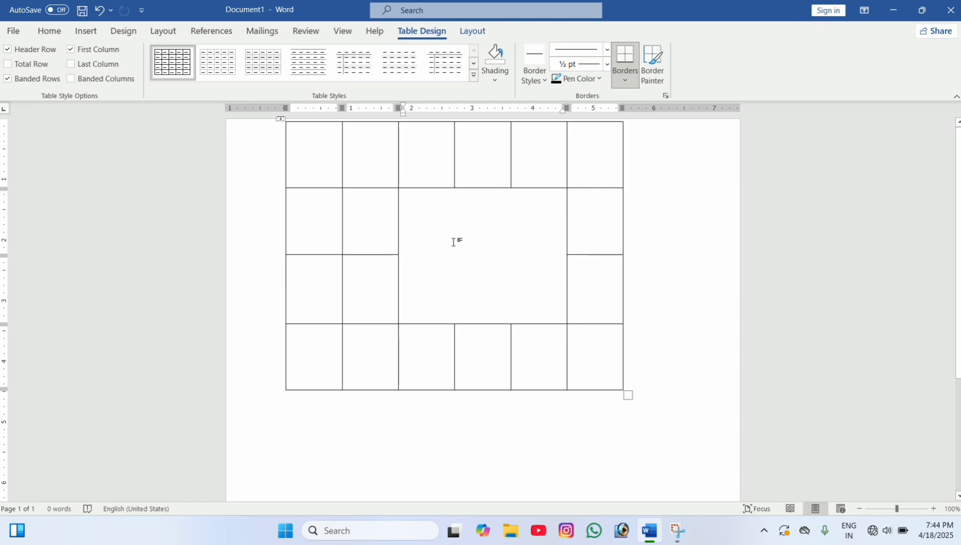
Undo the cell merge and place the cursor in the third row's fourth cell
key("ctrl+z")
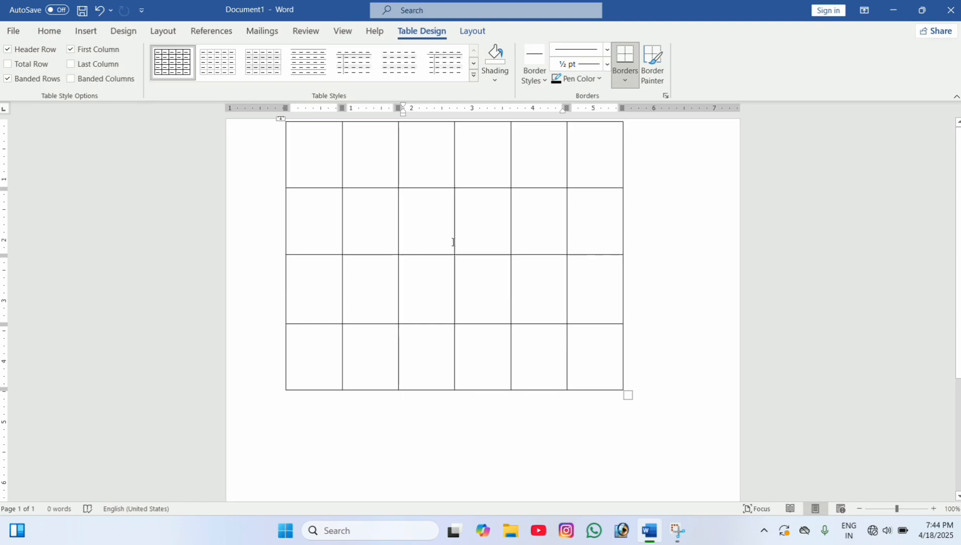
key("ctrl+z")
left_click(468, 283)
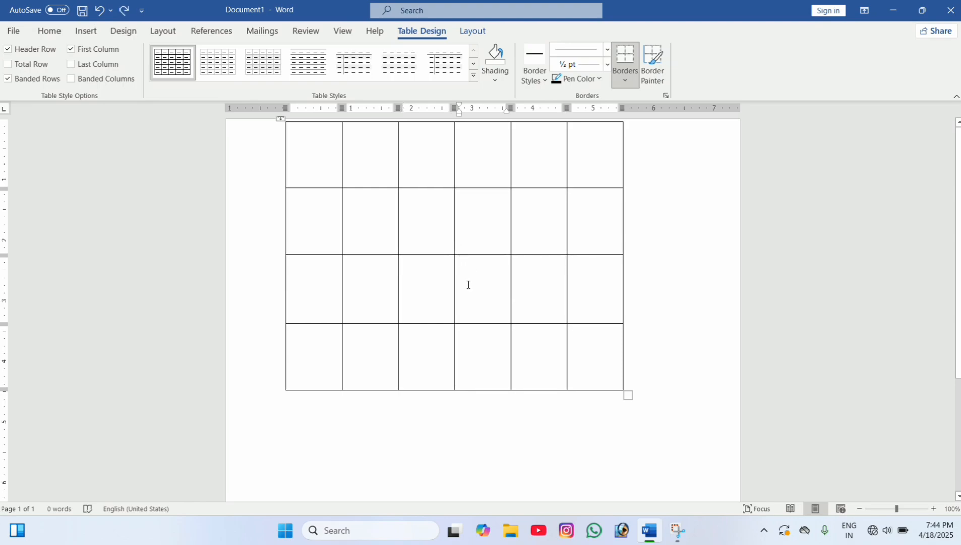